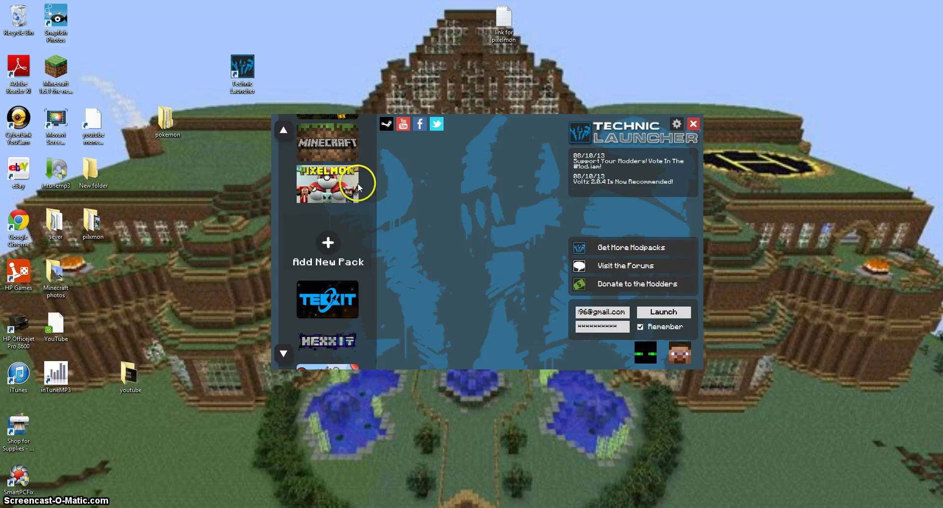
Open the 'link for pixelmon' note and select the pixelmon-152-only modpack URL.
mouse_move(543, 193)
left_mouse_down()
mouse_move(367, 132)
mouse_move(544, 180)
mouse_move(498, 183)
mouse_move(471, 129)
mouse_move(513, 163)
left_mouse_up()
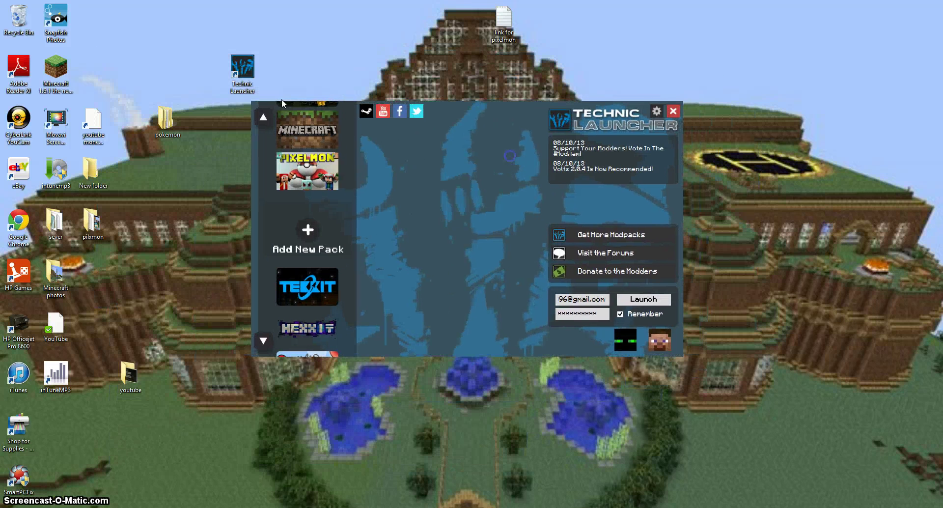
double_click(503, 20)
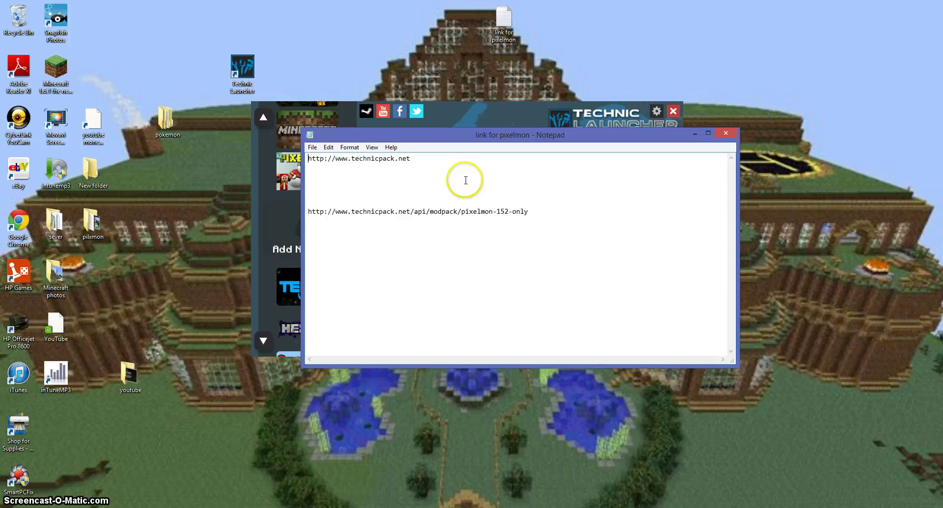
left_click_drag(430, 156, 251, 158)
mouse_move(529, 129)
left_mouse_down()
mouse_move(551, 319)
mouse_move(543, 120)
mouse_move(608, 120)
mouse_move(539, 25)
mouse_move(521, 20)
left_mouse_up()
left_click_drag(490, 366, 490, 444)
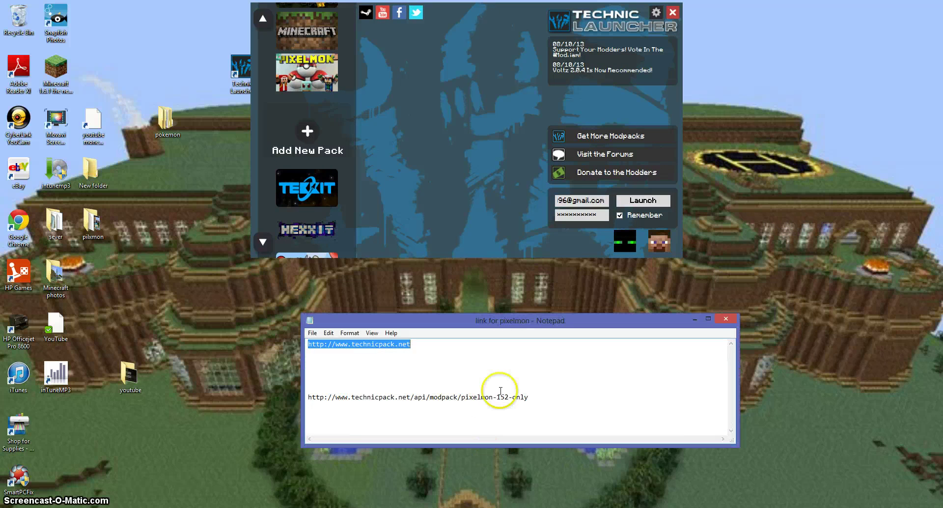
left_click_drag(535, 397, 287, 396)
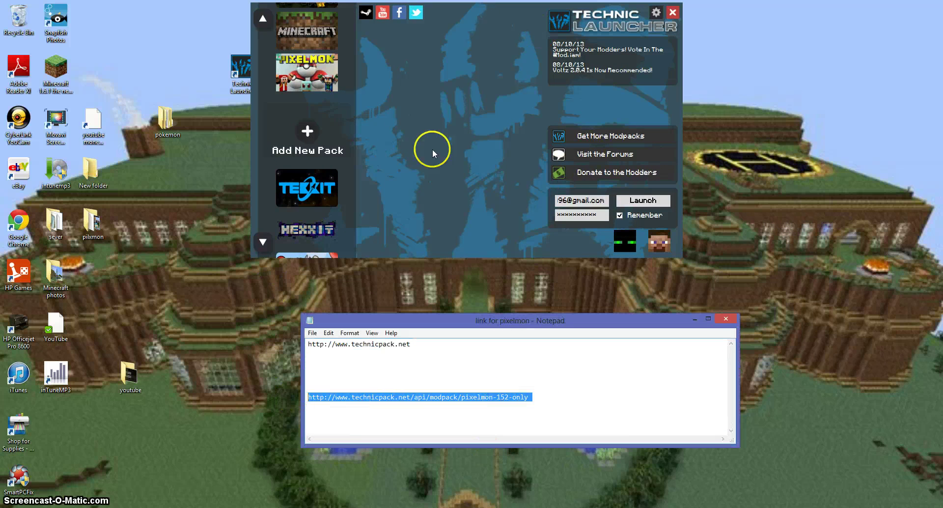
Bring up the launcher's Add New Pack prompt for a delivery URL.
left_click(318, 54)
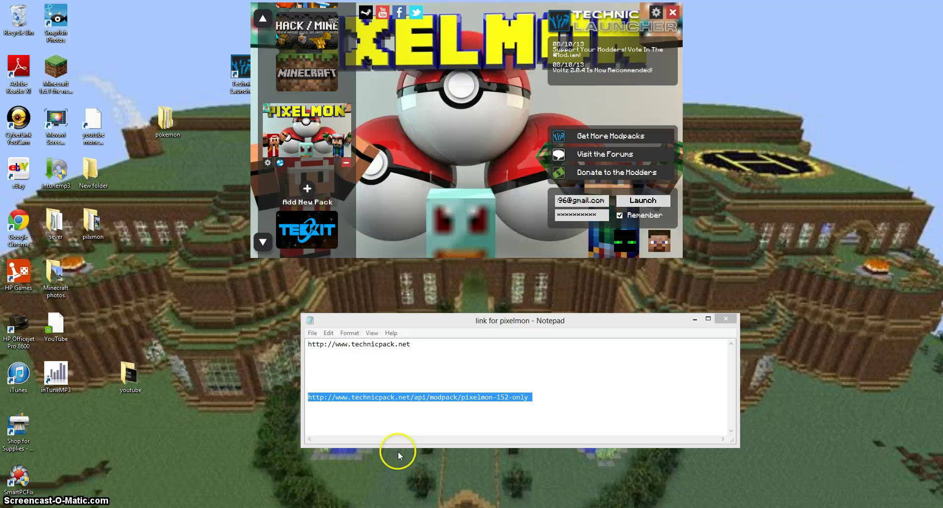
left_click(304, 192)
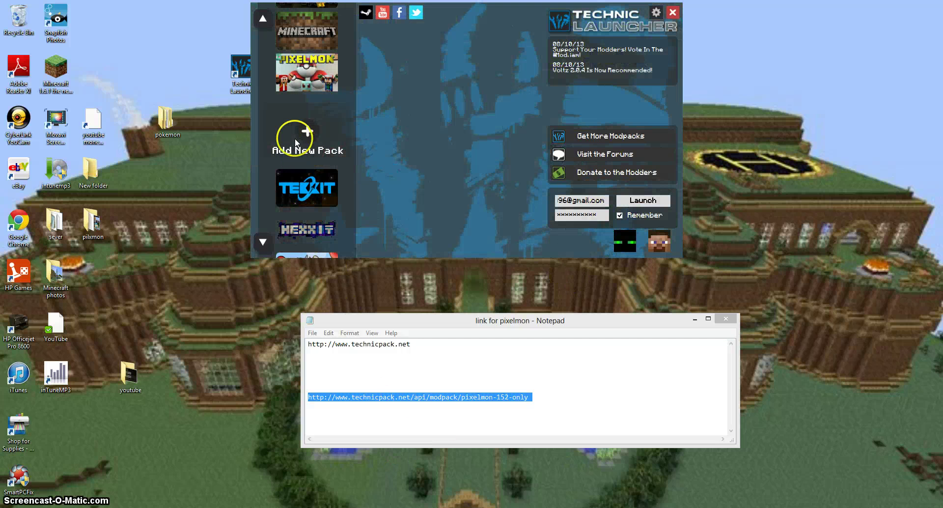
left_click(297, 140)
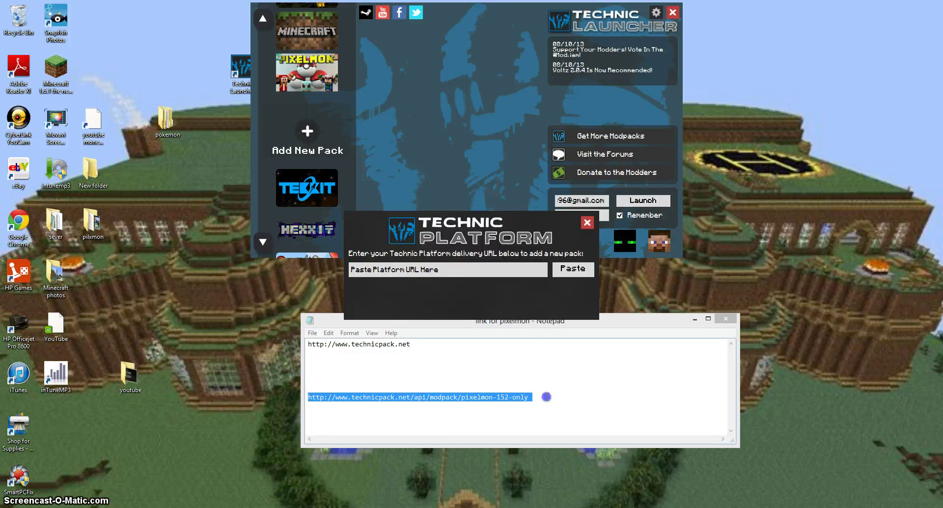
Try pasting the selected URL into the new-pack field, then close the pixelmon link note and prompt.
left_click_drag(546, 396, 314, 385)
left_click(401, 270)
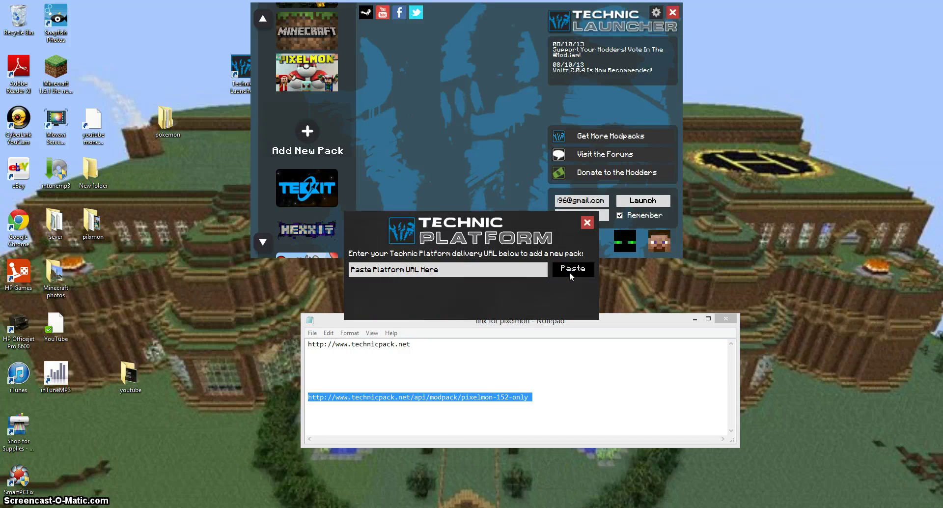
left_click(506, 416)
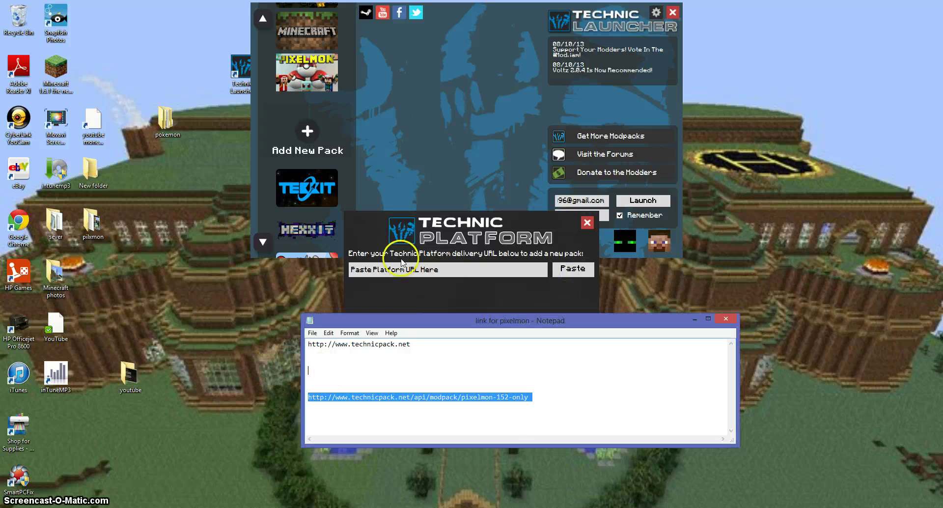
left_click(437, 270)
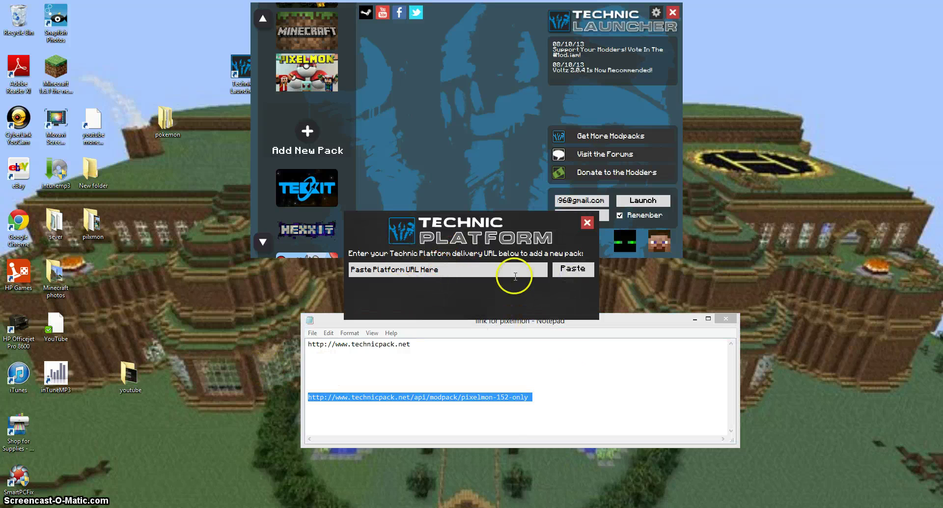
left_click(726, 320)
left_click(726, 320)
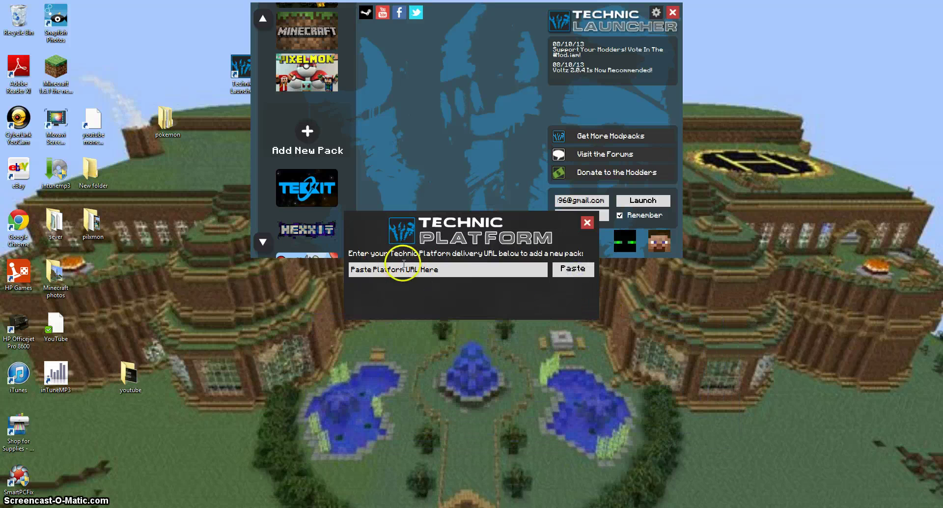
left_click(570, 266)
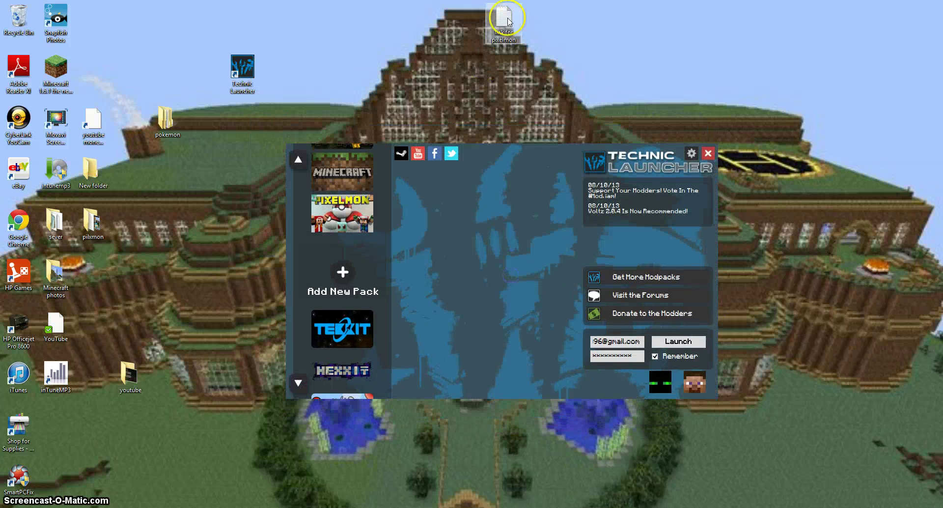
Reopen the pixelmon link note and copy the pixelmon-152-only modpack URL.
double_click(504, 19)
left_click_drag(532, 396, 315, 396)
right_click(355, 395)
left_click(407, 288)
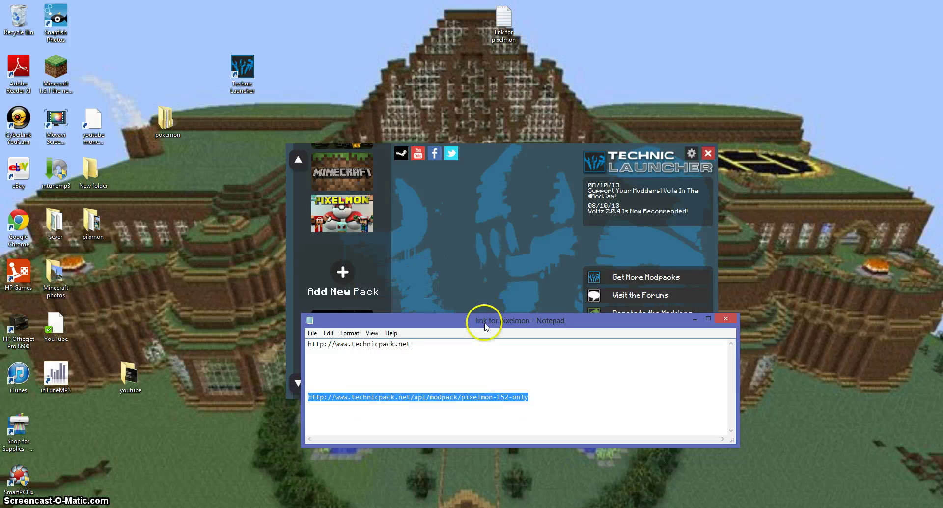
left_click_drag(488, 320, 465, 427)
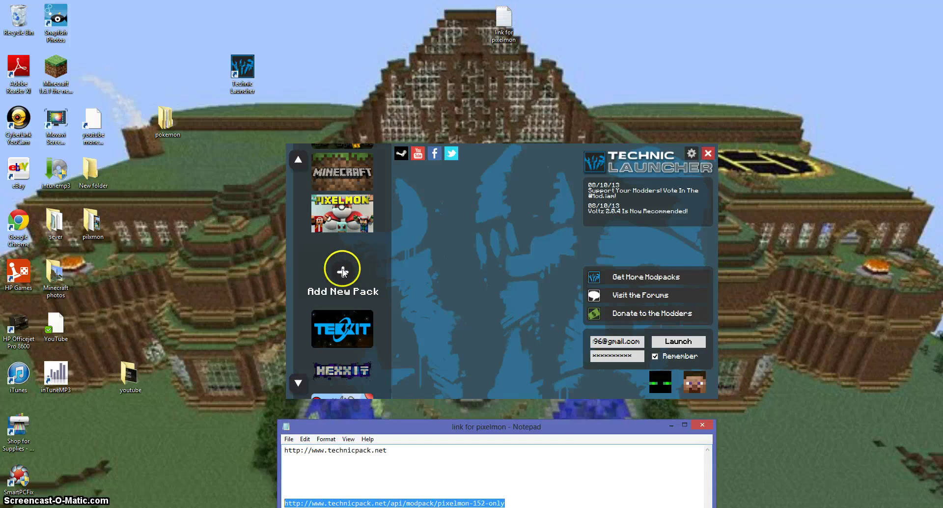
Paste the URL into Add New Pack and add the Pixelmon 2.2.1 modpack.
left_click(342, 271)
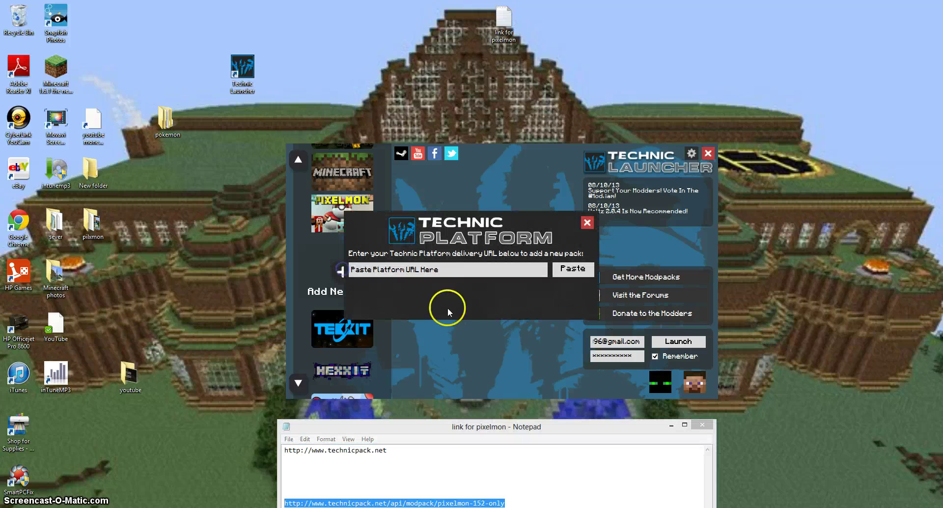
left_click(564, 272)
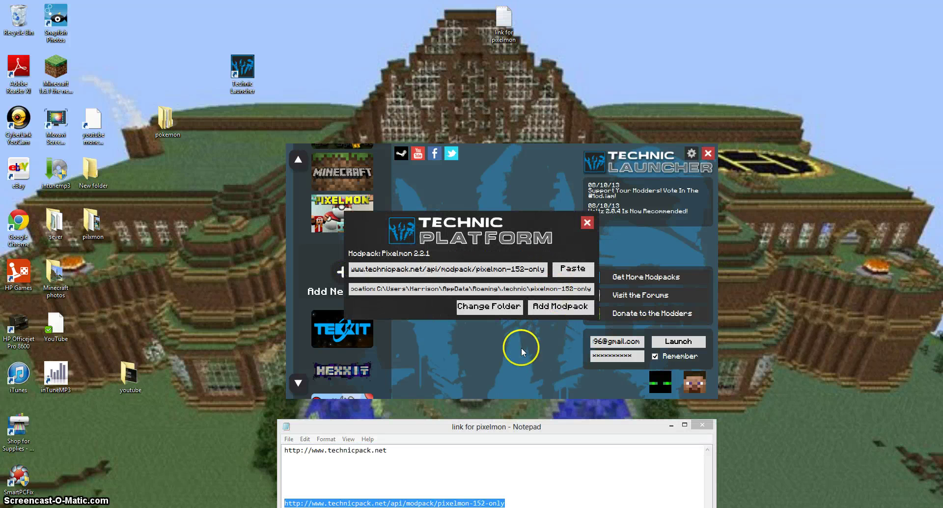
left_click(553, 309)
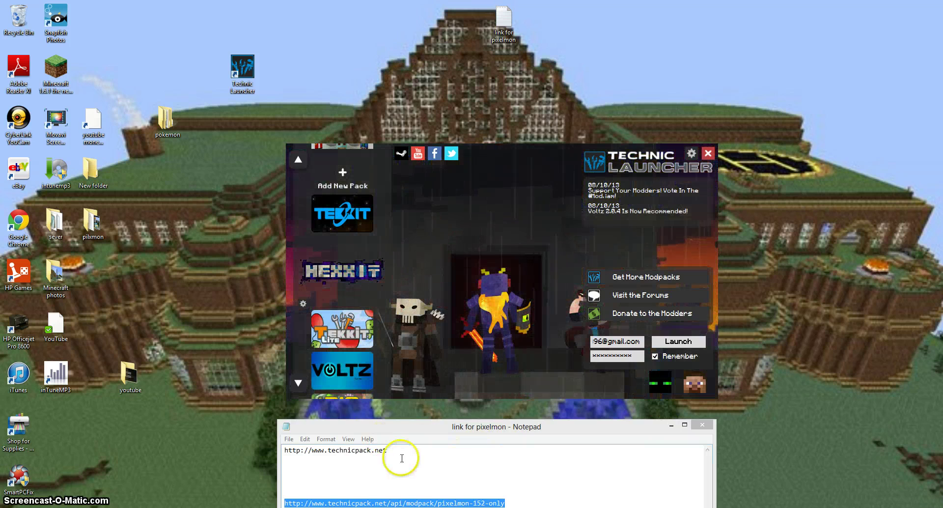
left_click_drag(400, 457, 263, 436)
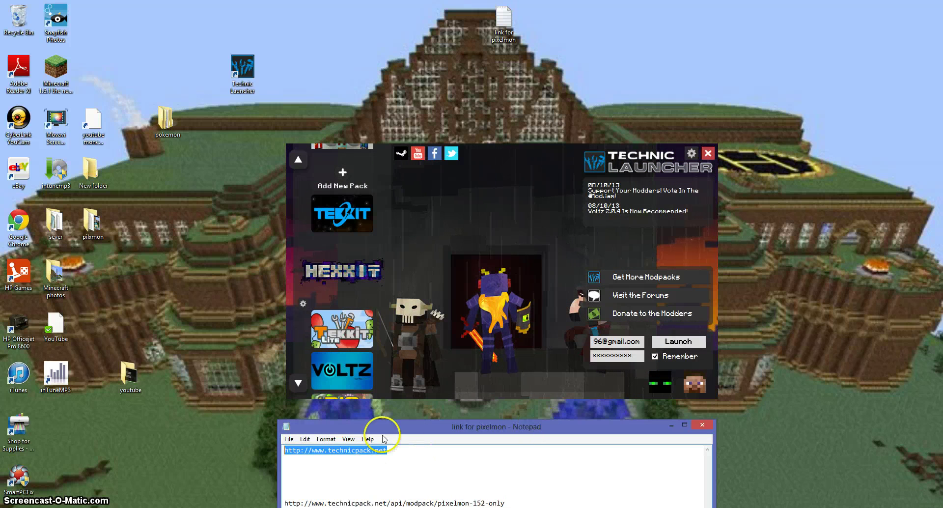
right_click(400, 452)
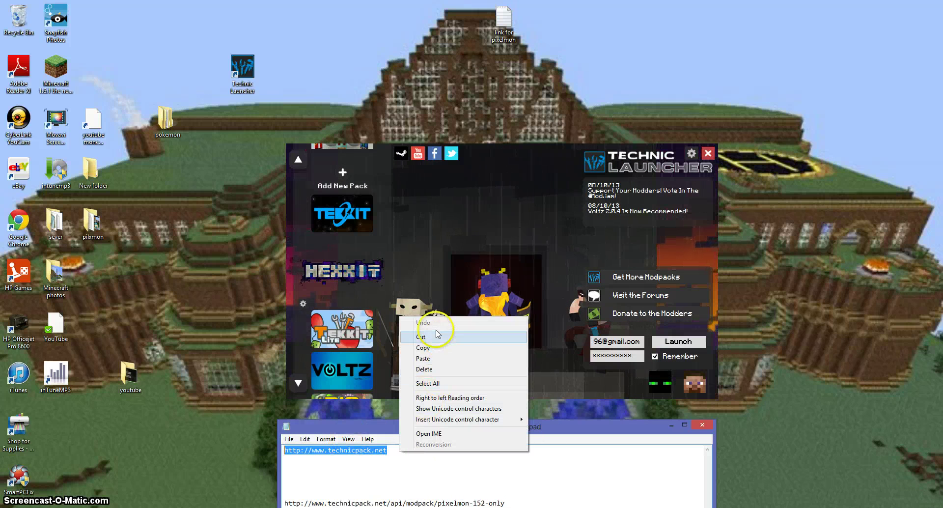
left_click(418, 347)
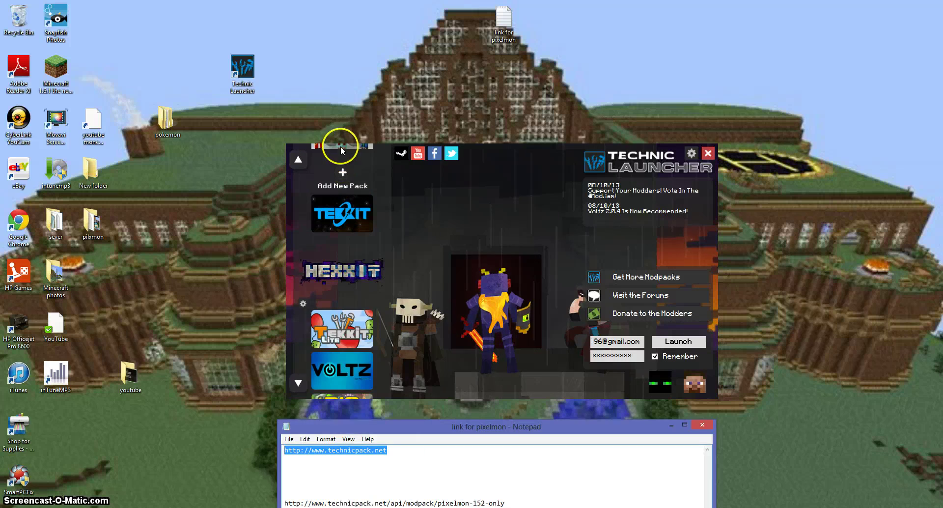
scroll(341, 147, "up", 3)
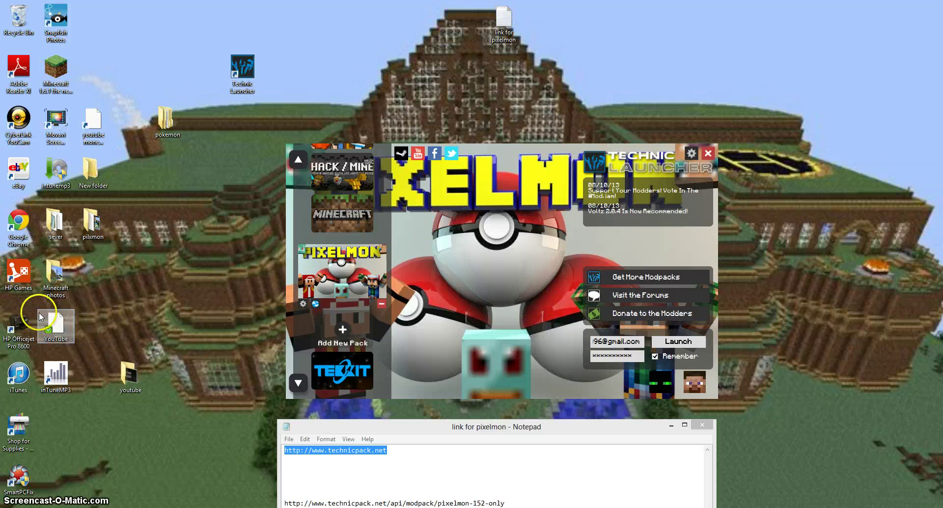
double_click(21, 233)
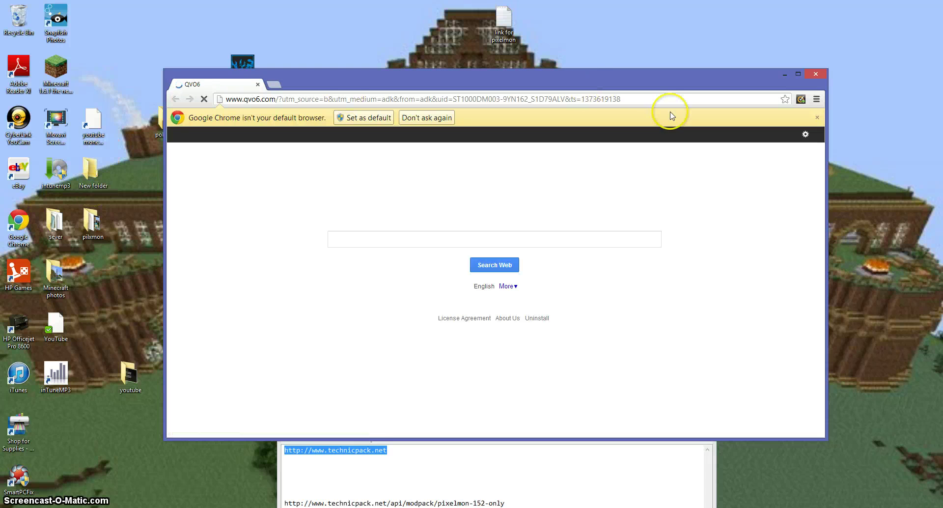
Replace Chrome's address with the pasted technicpack.net URL and load the home page.
left_click(295, 98)
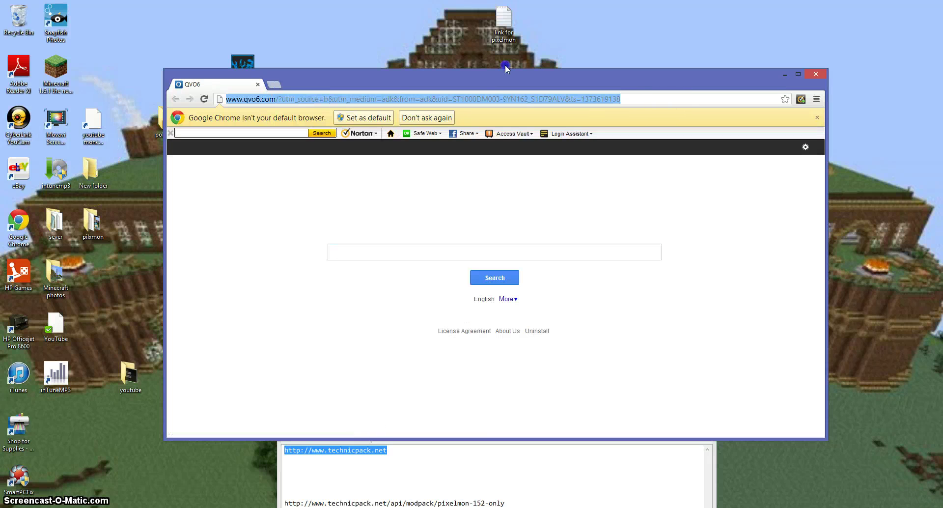
key("BackSpace")
right_click(278, 97)
left_click(302, 142)
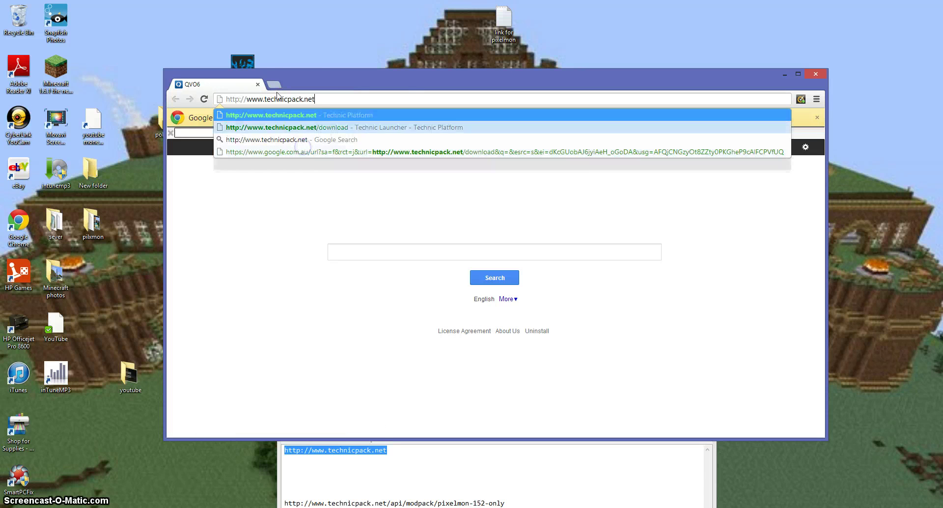
left_click(372, 114)
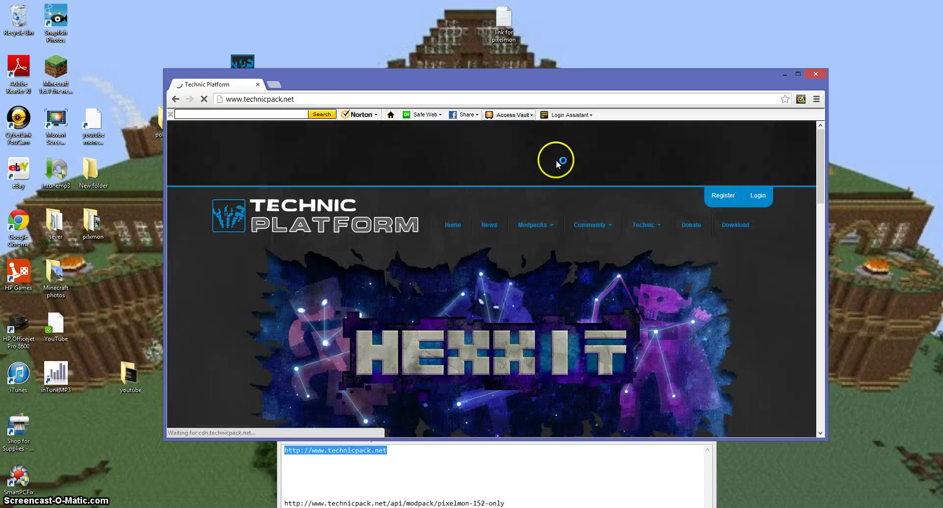
scroll(485, 235, "down", 10)
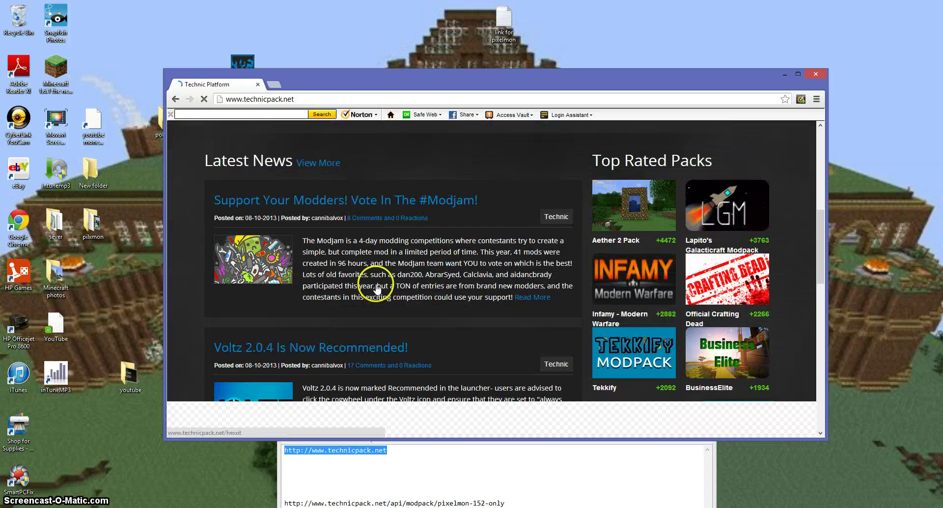
scroll(504, 196, "up", 10)
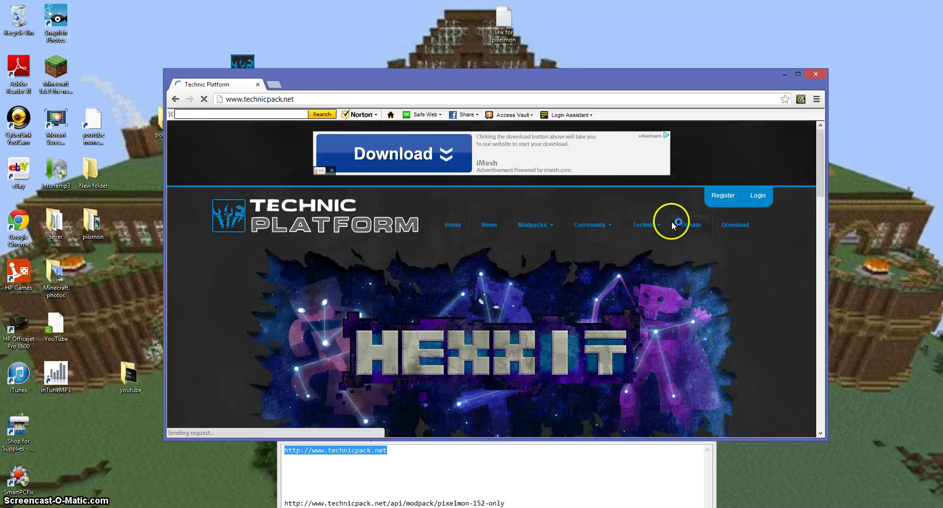
Follow the site's Download link toward the launcher download page.
left_click(734, 231)
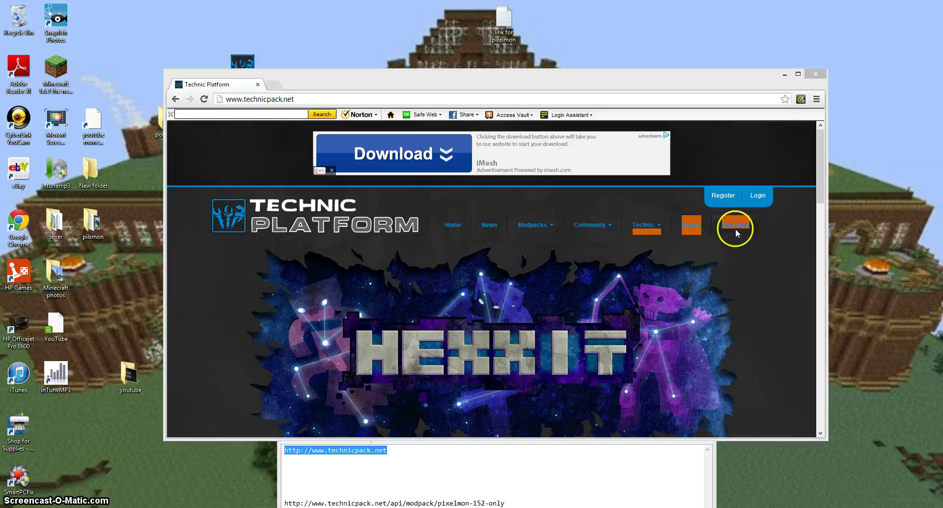
mouse_move(533, 224)
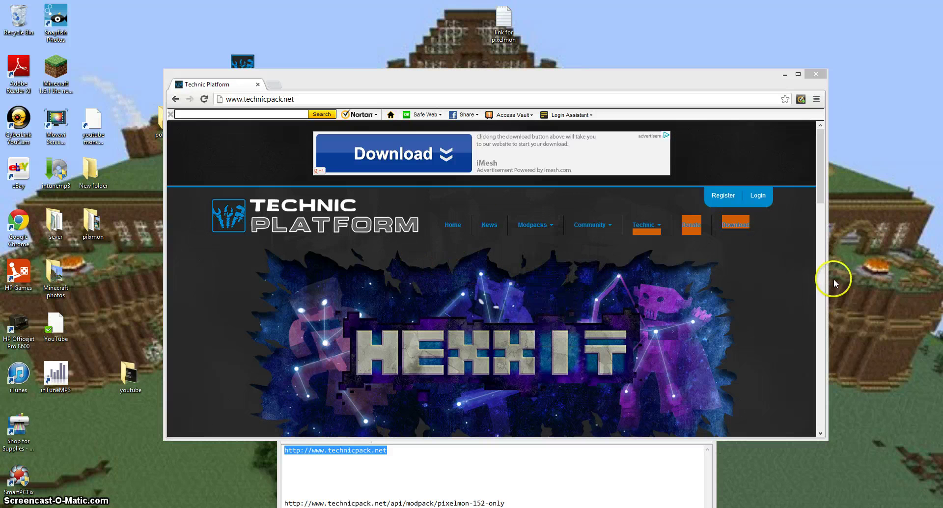
mouse_move(820, 163)
left_mouse_down()
mouse_move(819, 396)
mouse_move(819, 170)
left_mouse_up()
Browse the launcher build 253 download page, pick the Mac version, and close Chrome.
left_click(743, 227)
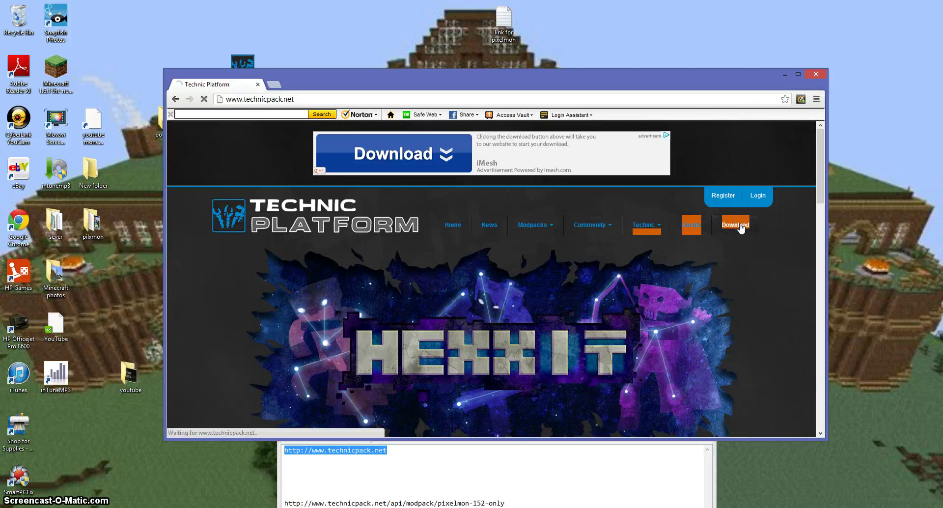
scroll(378, 284, "down", 4)
scroll(380, 265, "down", 1)
scroll(383, 223, "up", 3)
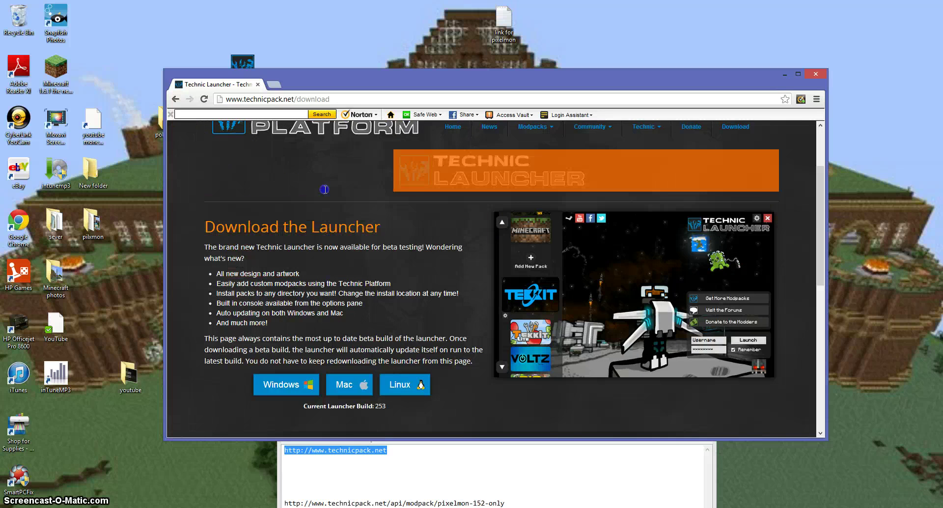
scroll(297, 231, "down", 6)
scroll(299, 231, "up", 5)
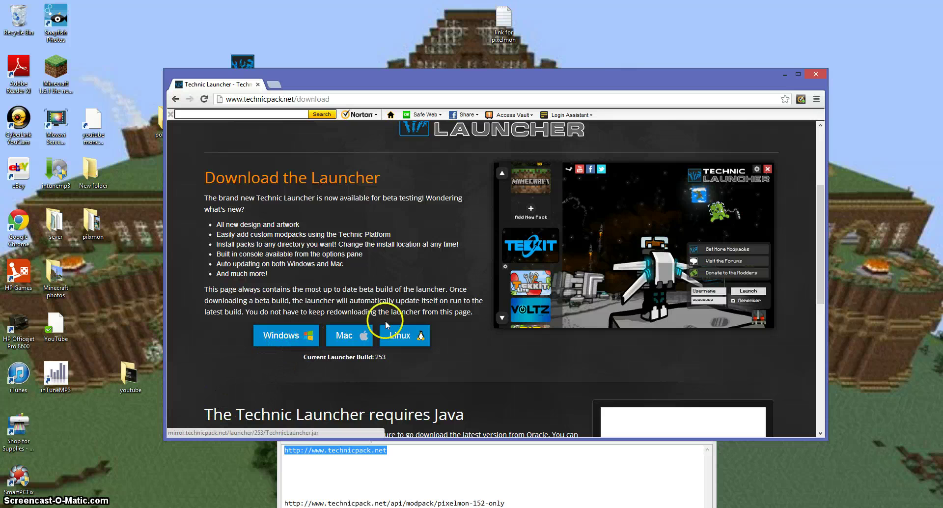
left_click(364, 335)
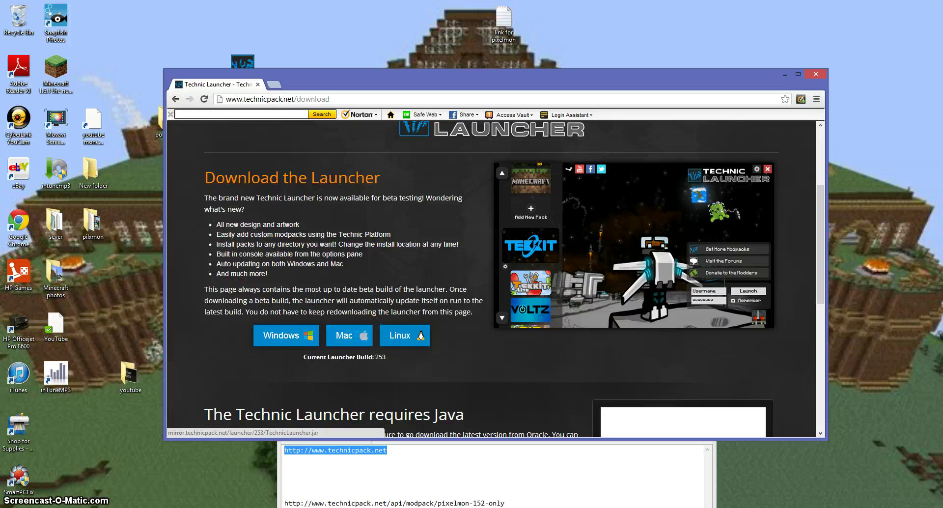
left_click(813, 73)
Close the pixelmon link note and move the Technic Launcher window back to centre.
left_click_drag(502, 202, 531, 44)
left_click_drag(626, 422, 534, 241)
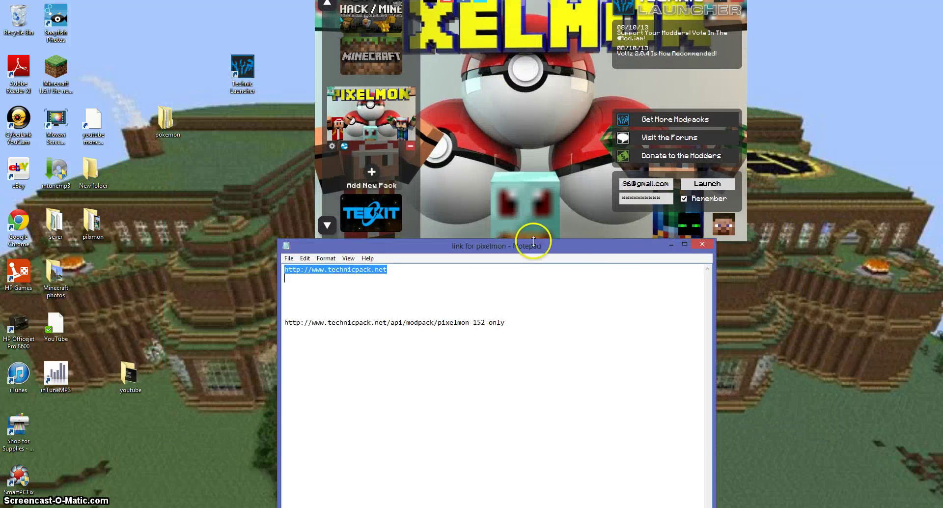
left_click(662, 228)
left_click(696, 245)
left_click_drag(539, 65, 497, 221)
mouse_move(395, 136)
left_mouse_down()
mouse_move(821, 51)
mouse_move(179, 69)
mouse_move(379, 127)
mouse_move(827, 147)
mouse_move(871, 463)
mouse_move(720, 46)
mouse_move(158, 103)
mouse_move(785, 105)
mouse_move(926, 369)
mouse_move(467, 57)
mouse_move(653, 99)
mouse_move(850, 219)
mouse_move(333, 110)
mouse_move(3, 81)
mouse_move(402, 142)
mouse_move(909, 95)
mouse_move(846, 103)
mouse_move(248, 100)
mouse_move(459, 122)
mouse_move(897, 134)
left_mouse_up()
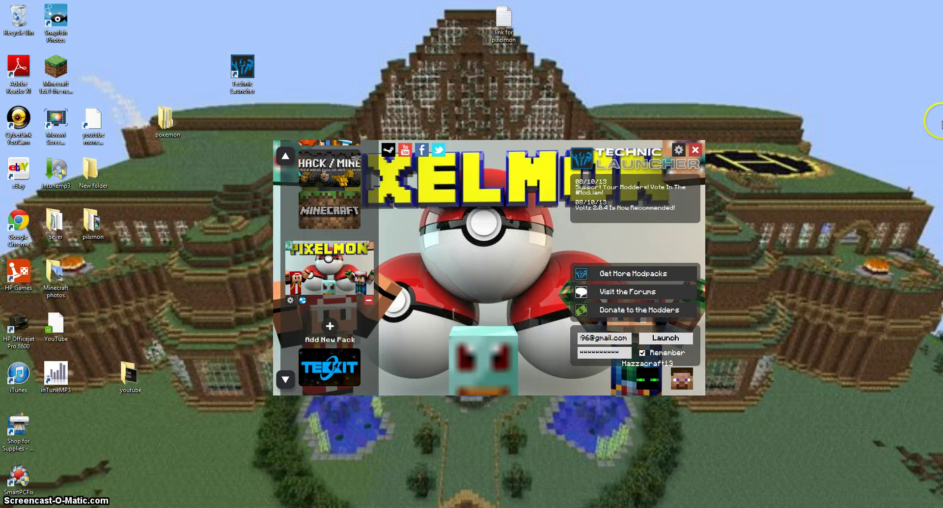